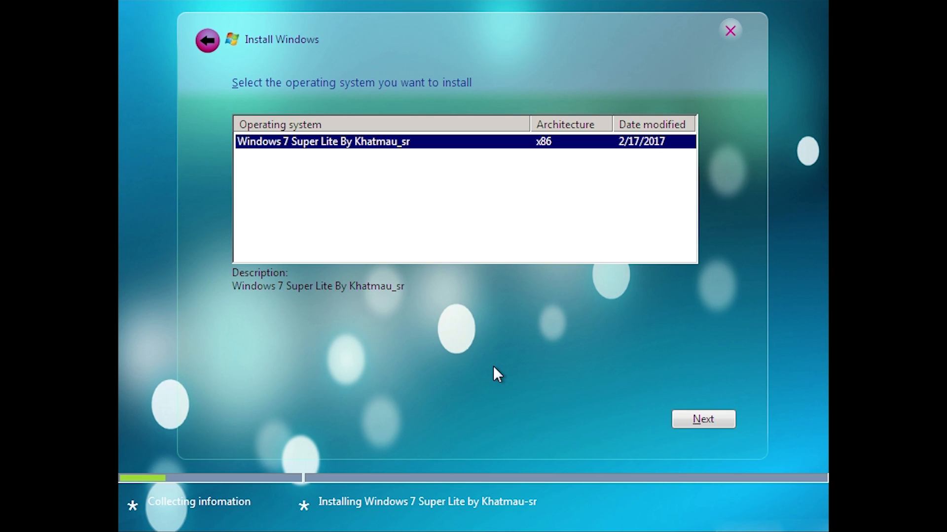
Step: Choose Windows 7 Super Lite and start installing it on the Disk 0 unallocated space
click(703, 420)
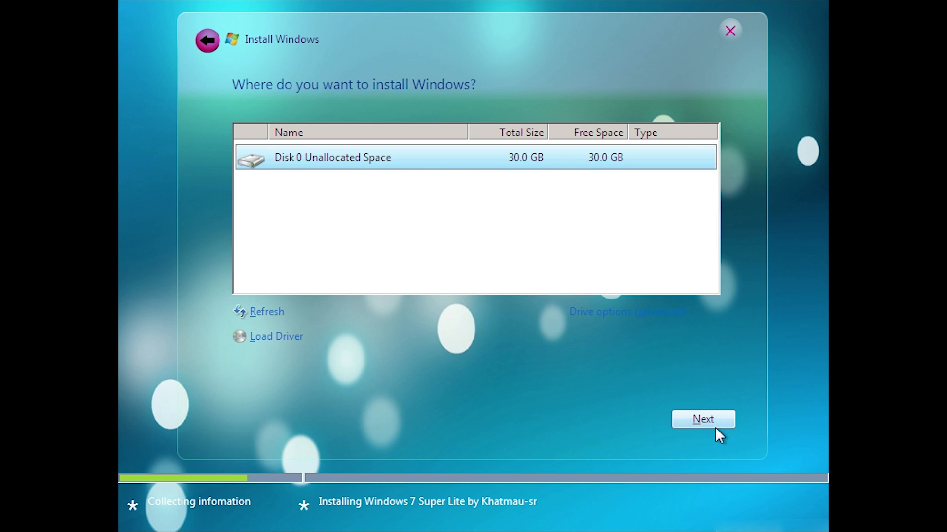
click(705, 419)
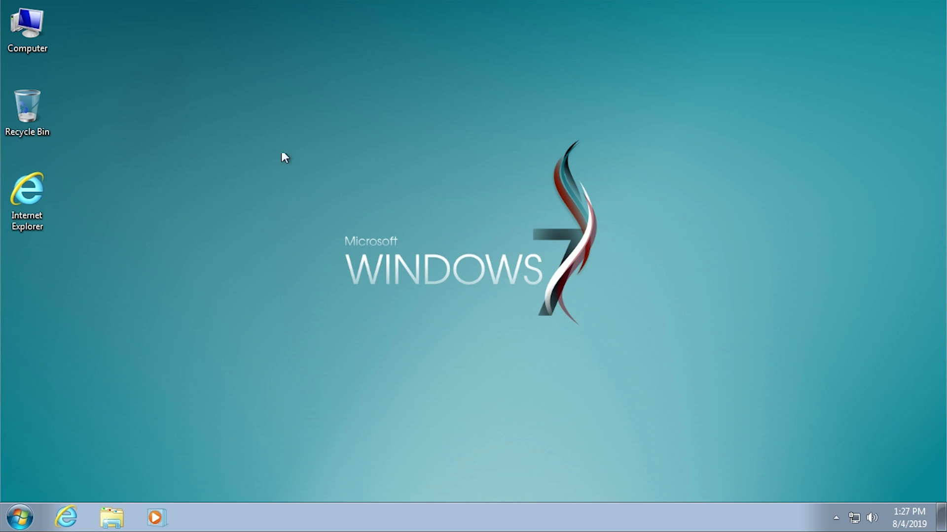
Step: Open Computer and view the properties of Local Disk (C:)
drag(259, 105, 682, 380)
drag(272, 120, 652, 363)
double_click(35, 35)
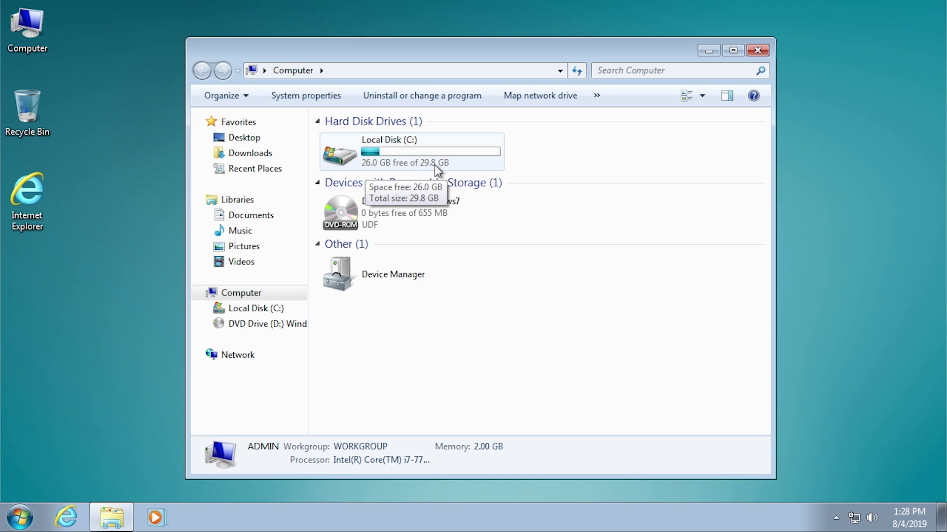
click(395, 152)
right_click(395, 152)
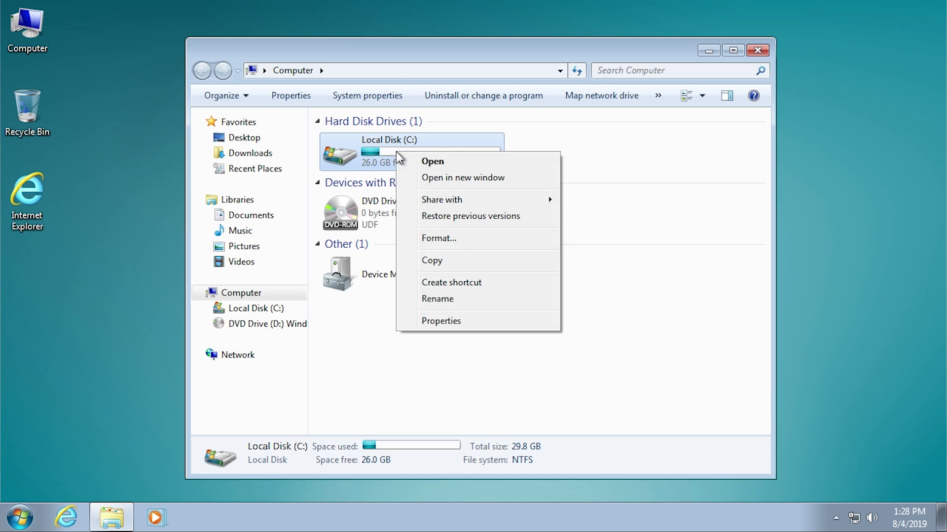
click(481, 321)
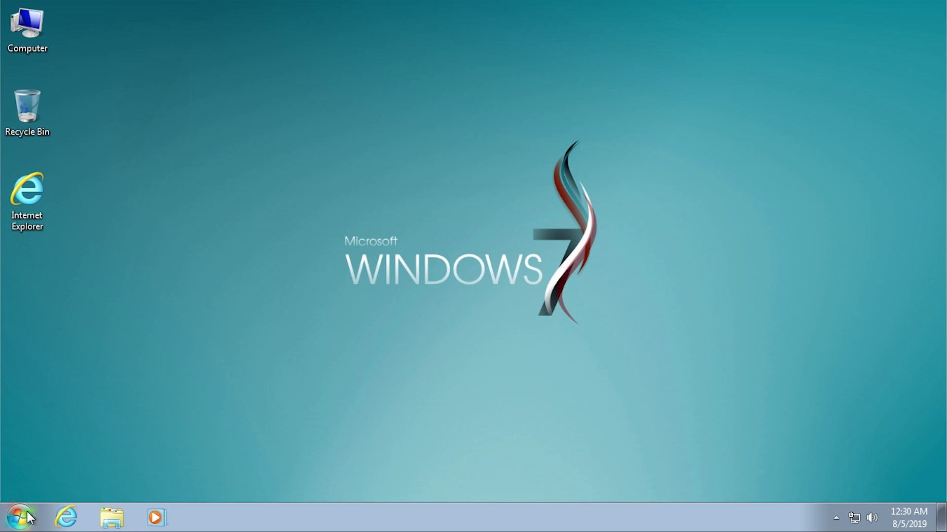
Step: Look through the installed programs, expanding the Accessories and Games groups
click(9, 522)
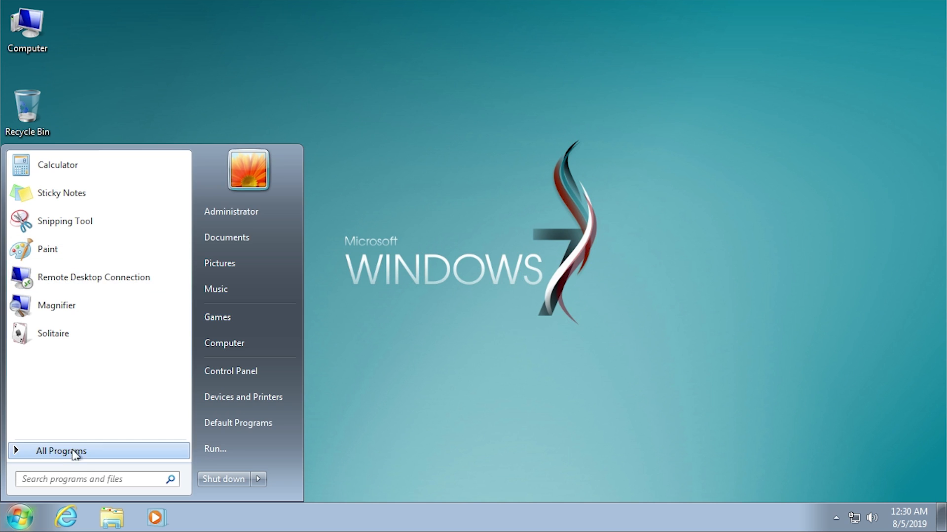
click(81, 457)
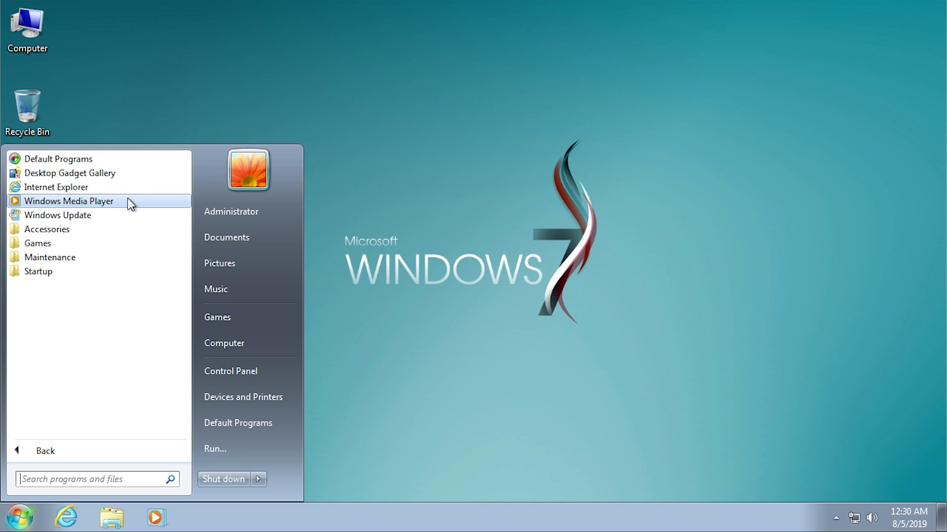
click(123, 230)
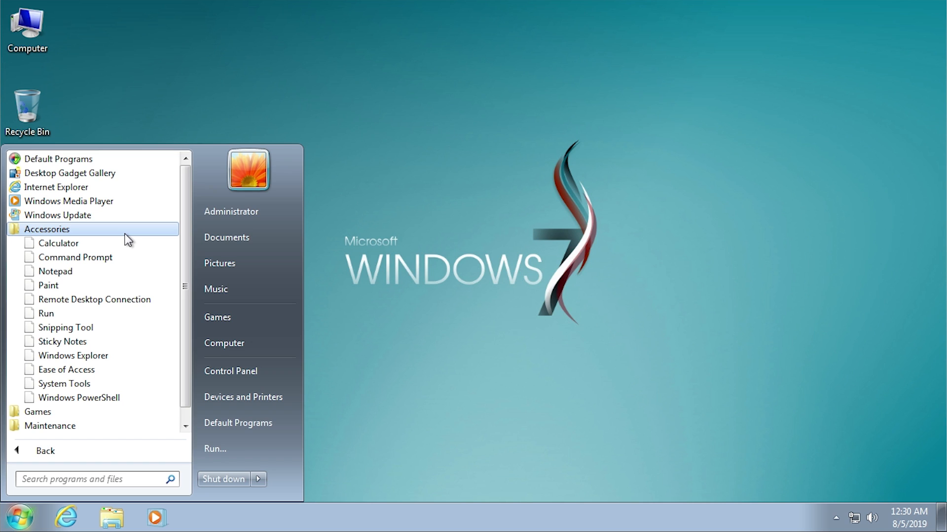
drag(189, 262, 188, 279)
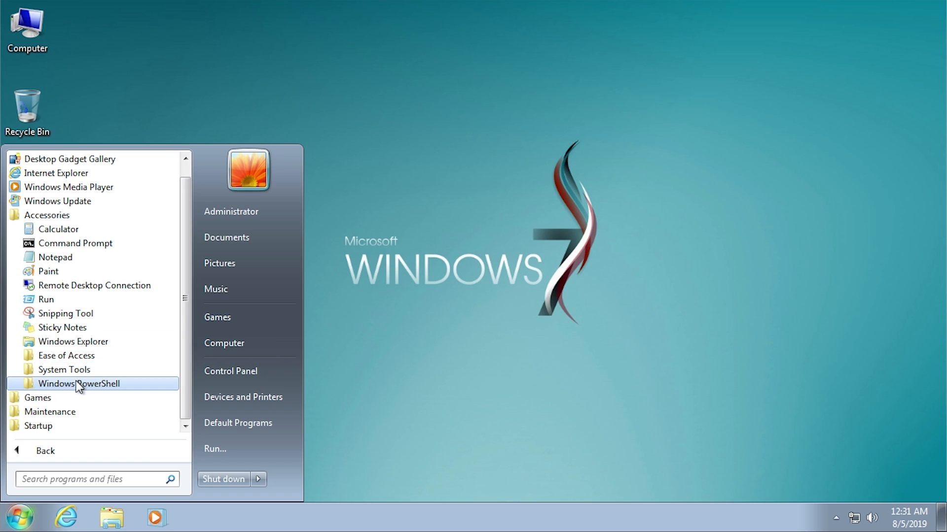
click(70, 395)
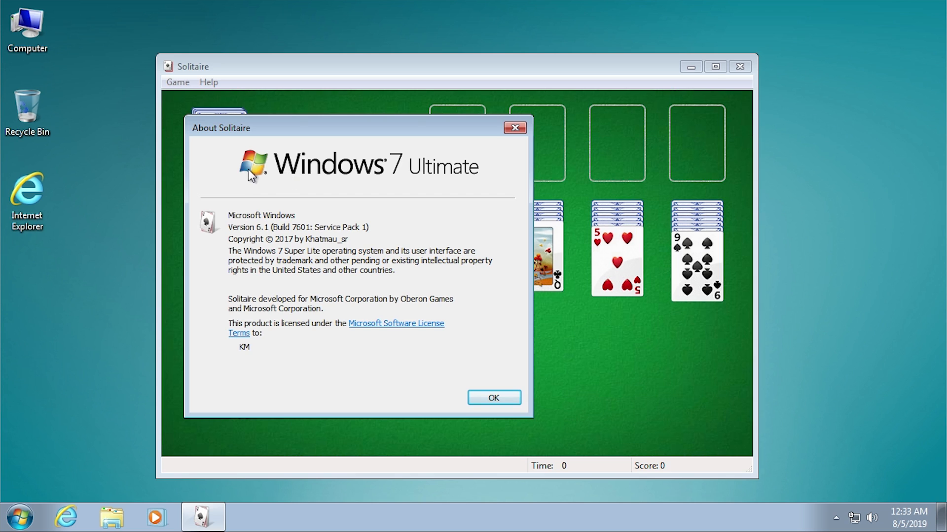
Step: Run winver to view the Windows version, place the dialog beside About Solitaire for comparison, and close it
click(20, 518)
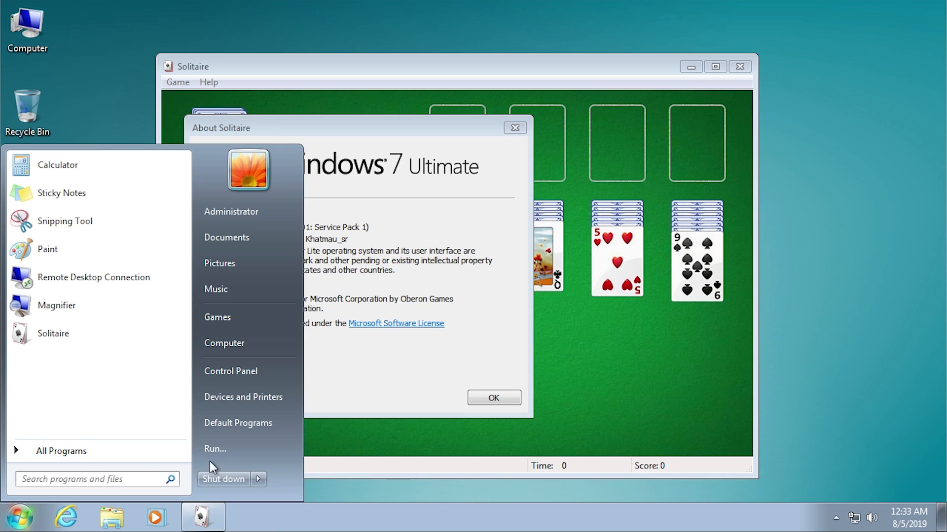
text(winver)
key(Return)
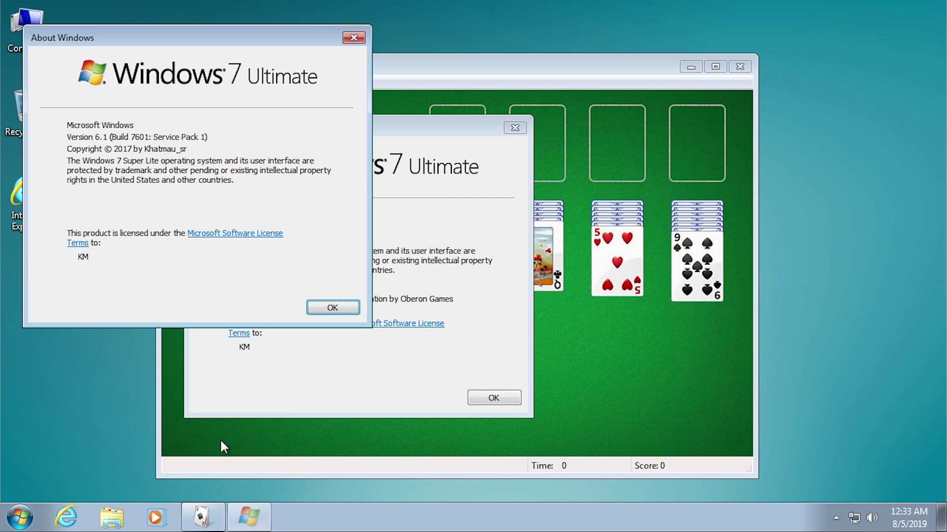
drag(76, 42, 566, 130)
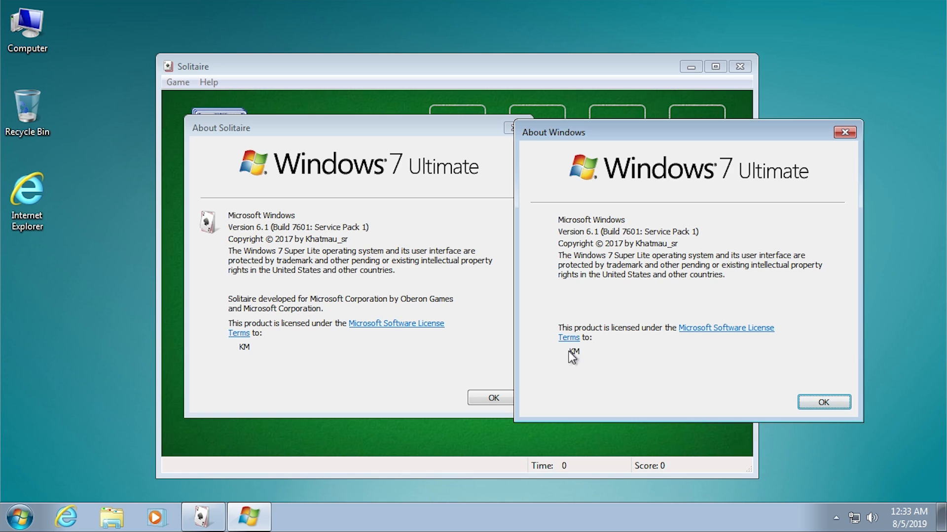
click(844, 407)
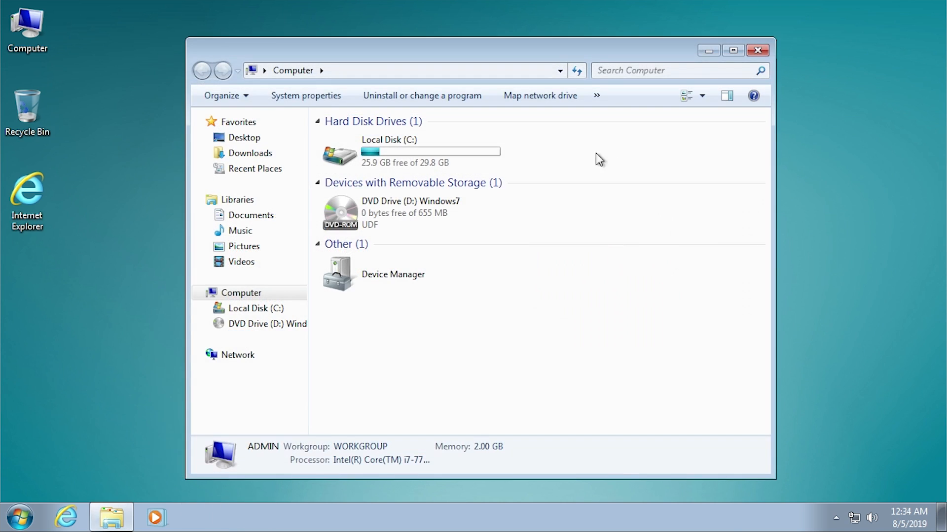
Step: Open the Fonts folder inside the Windows folder on Local Disk (C:)
double_click(365, 151)
double_click(365, 171)
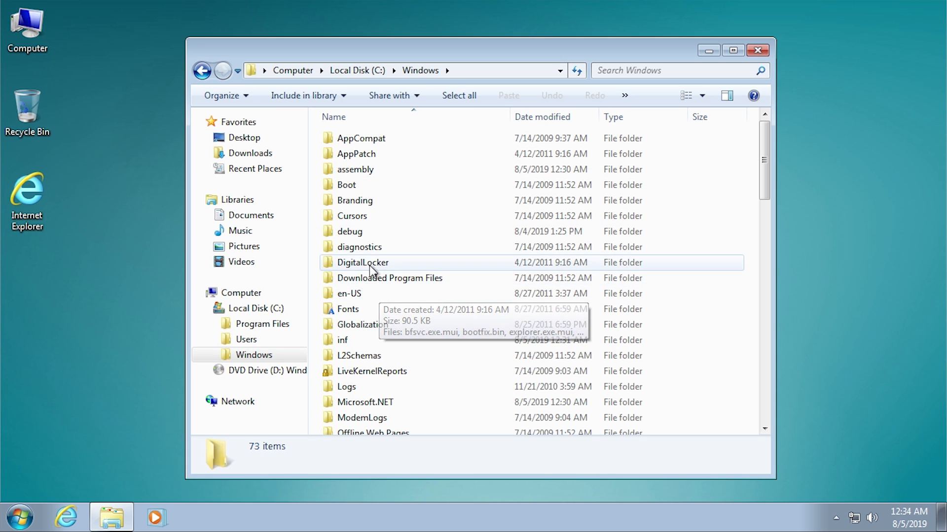
click(370, 249)
double_click(347, 309)
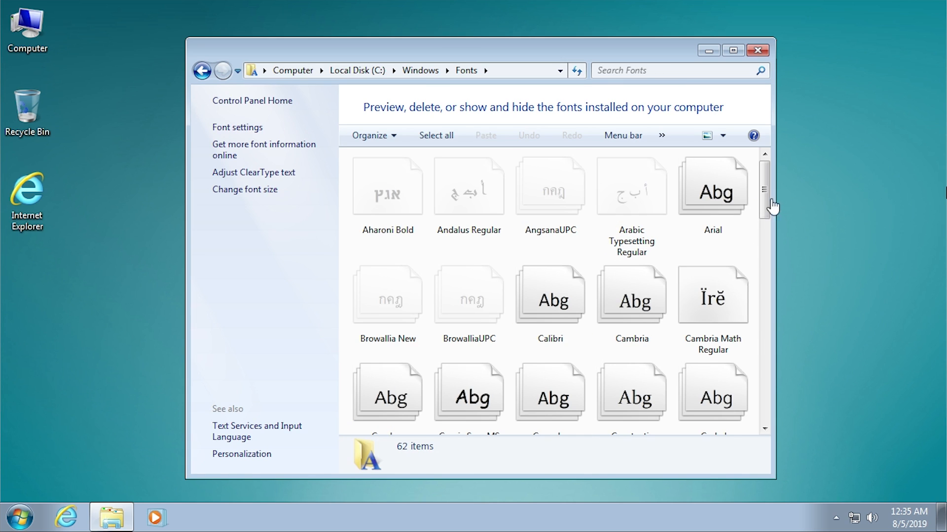
Step: Look through the installed fonts from first to last and close the Fonts window
drag(764, 192, 782, 182)
drag(764, 189, 755, 409)
drag(579, 422, 371, 360)
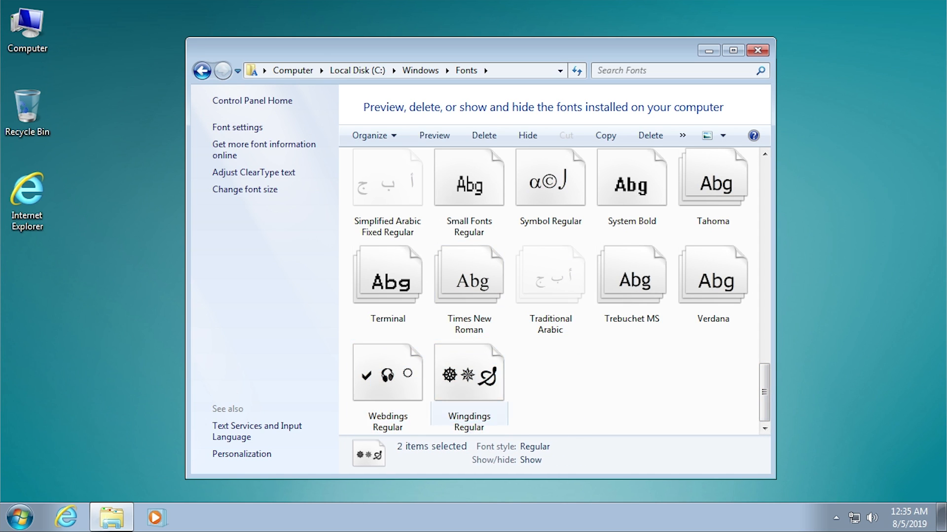
click(557, 408)
drag(771, 386, 789, 192)
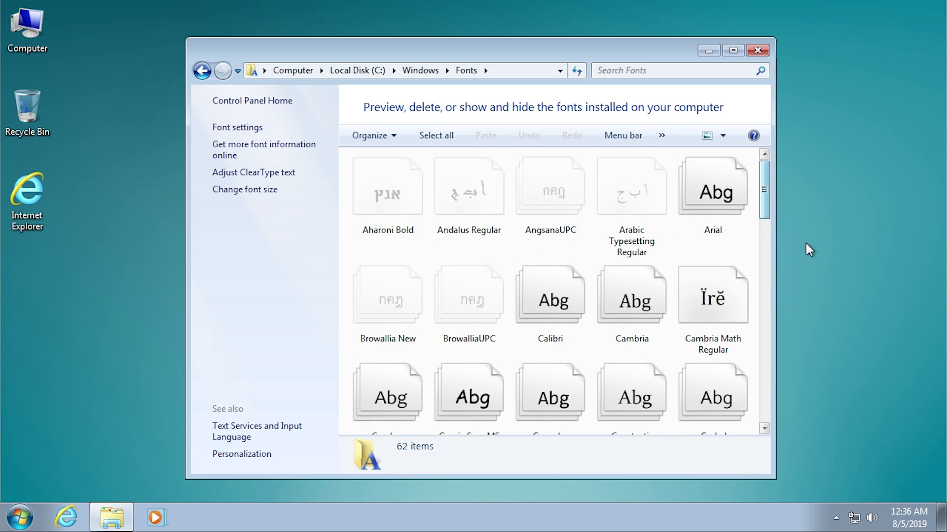
click(757, 50)
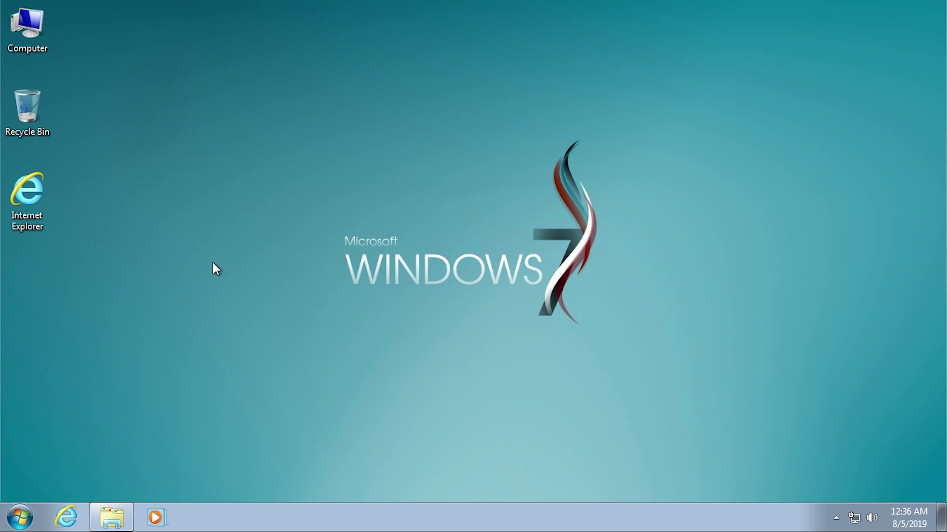
Step: Check which new item types can be created on the desktop without creating one
right_click(208, 170)
mouse_move(252, 271)
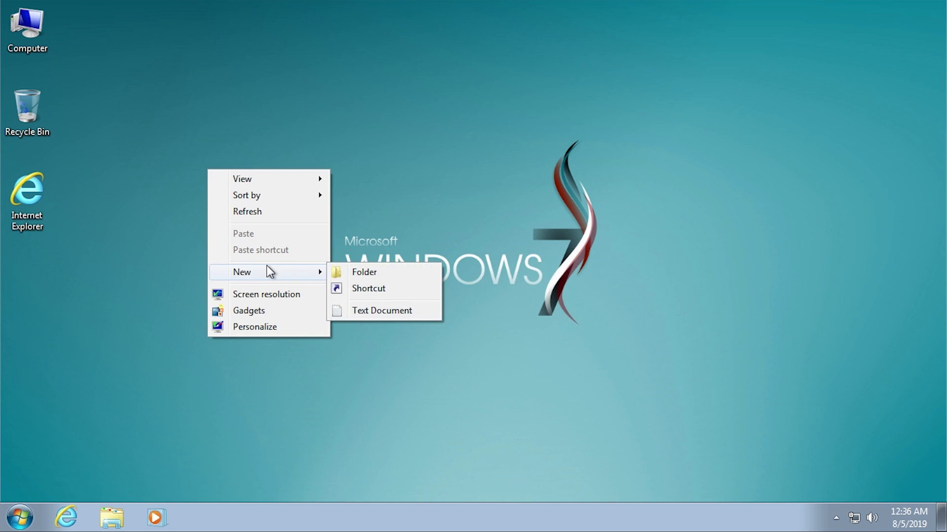
click(341, 222)
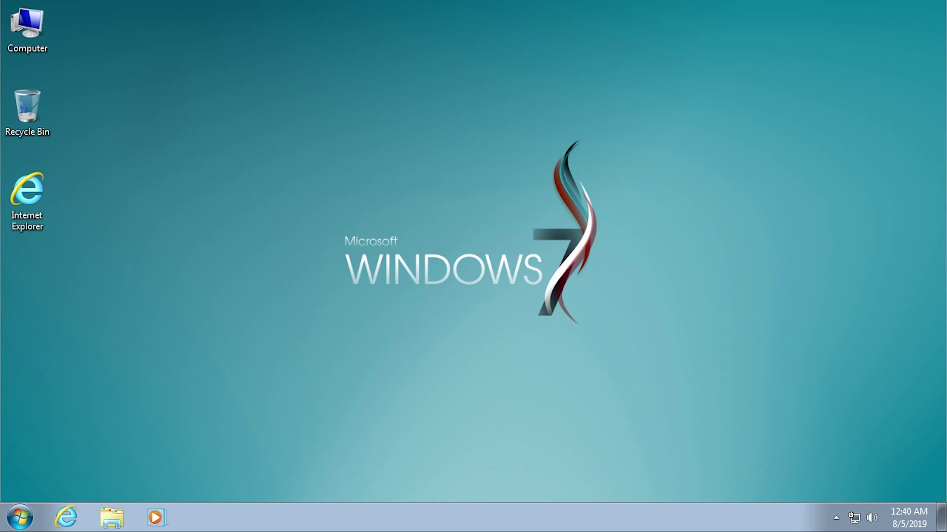
Step: Place CinematronicsFullTiltPinball.zip on the desktop and start browsing for a program to open it with
drag(450, 349, 370, 202)
click(427, 216)
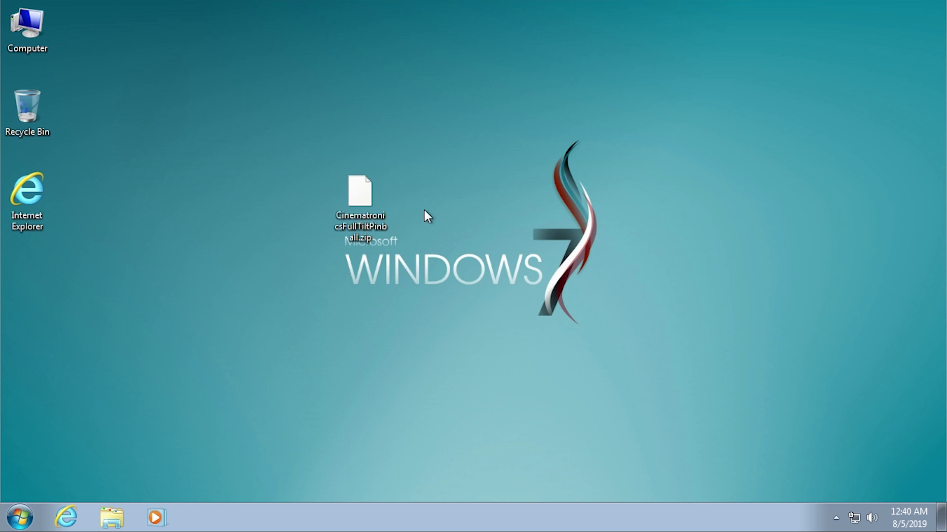
double_click(371, 201)
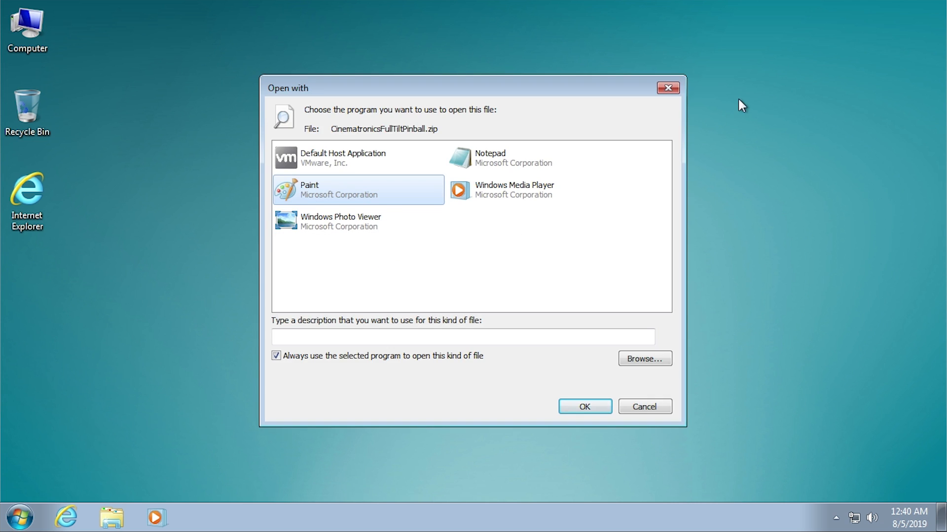
click(641, 359)
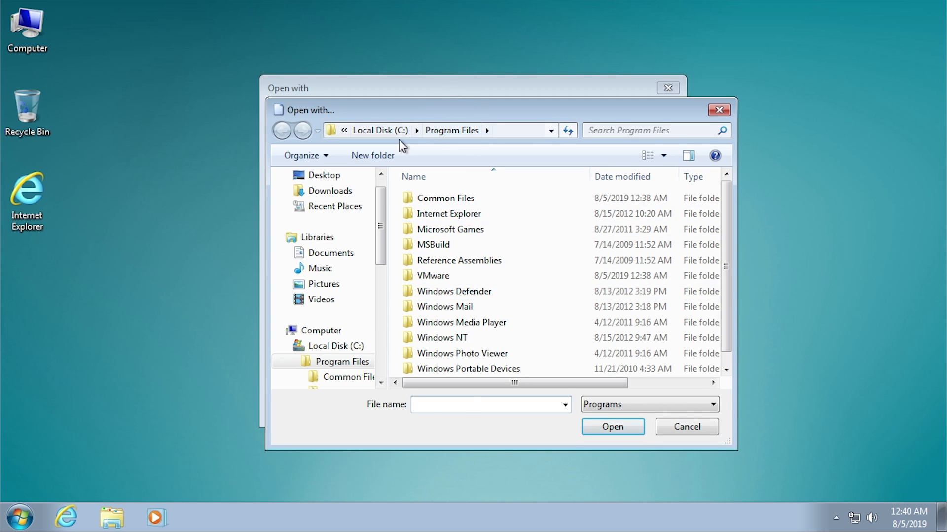
Step: Set explorer.exe from the Windows folder on Local Disk (C:) as the program that always opens ZIP files
click(380, 130)
double_click(455, 229)
click(457, 403)
text(explorer.exe)
click(473, 420)
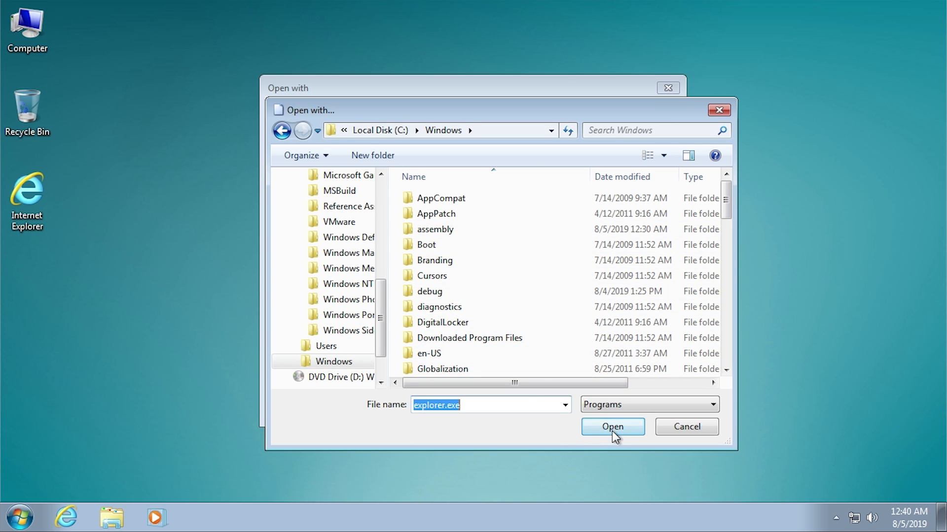
click(612, 429)
click(586, 406)
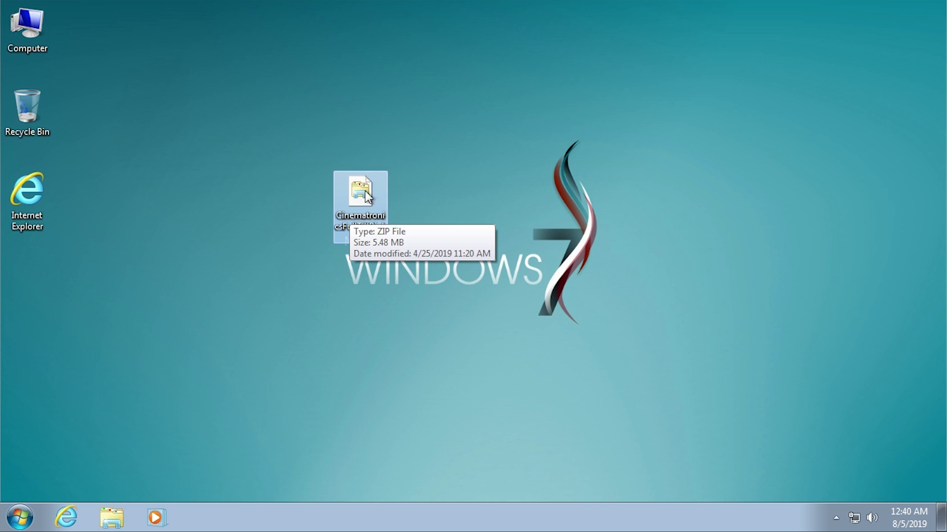
Step: Try to open CinematronicsFullTiltPinball.zip with Windows Explorer and close the Explorer window
drag(368, 179, 313, 179)
click(225, 464)
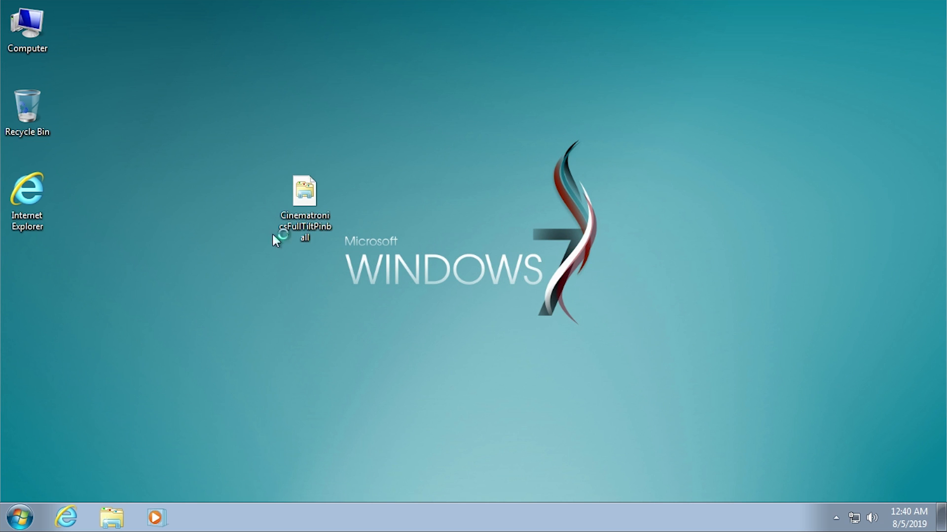
click(111, 517)
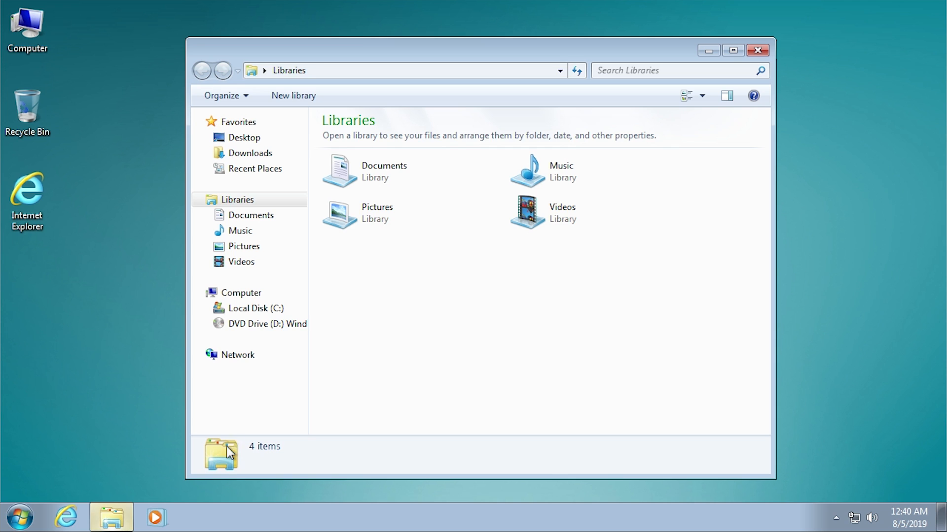
click(757, 50)
Step: Move the CinematronicsFullTiltPinball file up to the first row of desktop icons
drag(296, 197, 249, 123)
click(308, 203)
right_click(327, 508)
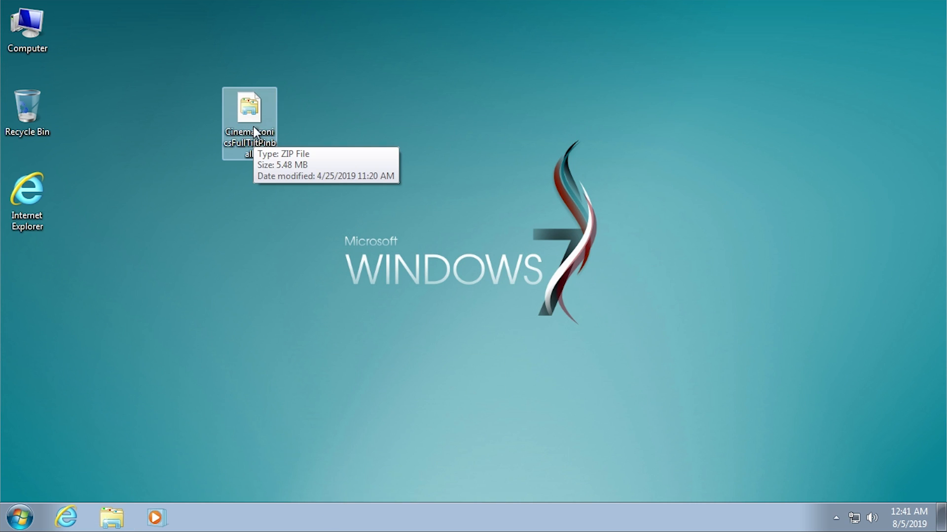
drag(254, 133, 198, 50)
click(268, 143)
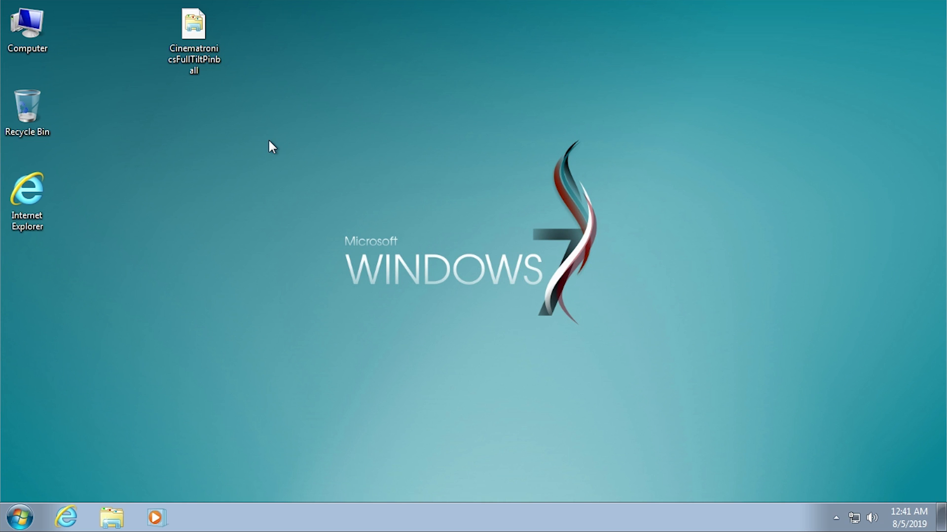
Step: Open the desktop's Personalization settings and apply the Windows 7 Aero theme
right_click(271, 169)
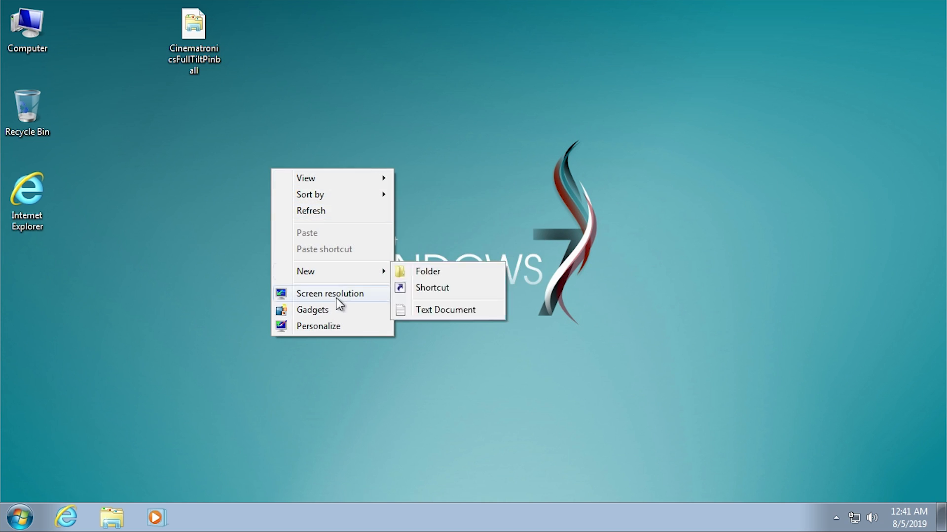
click(329, 327)
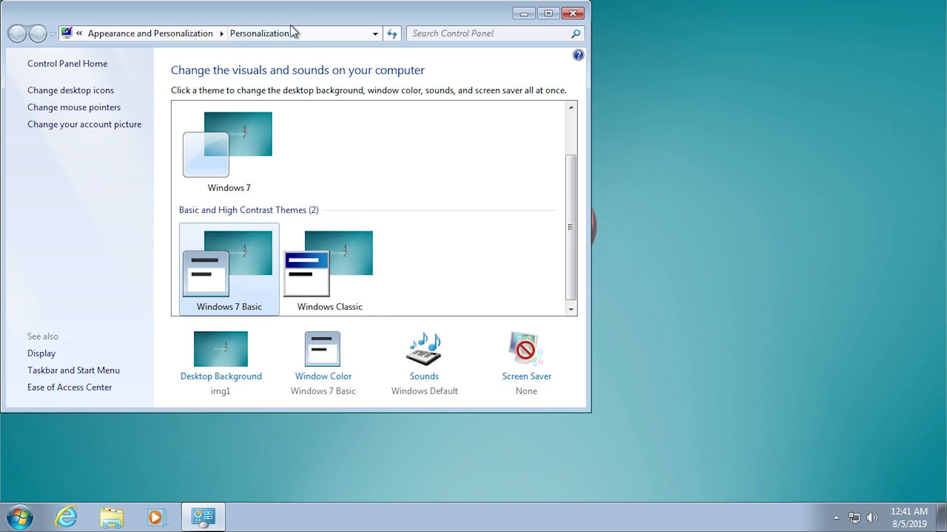
drag(291, 27, 475, 75)
drag(756, 248, 756, 252)
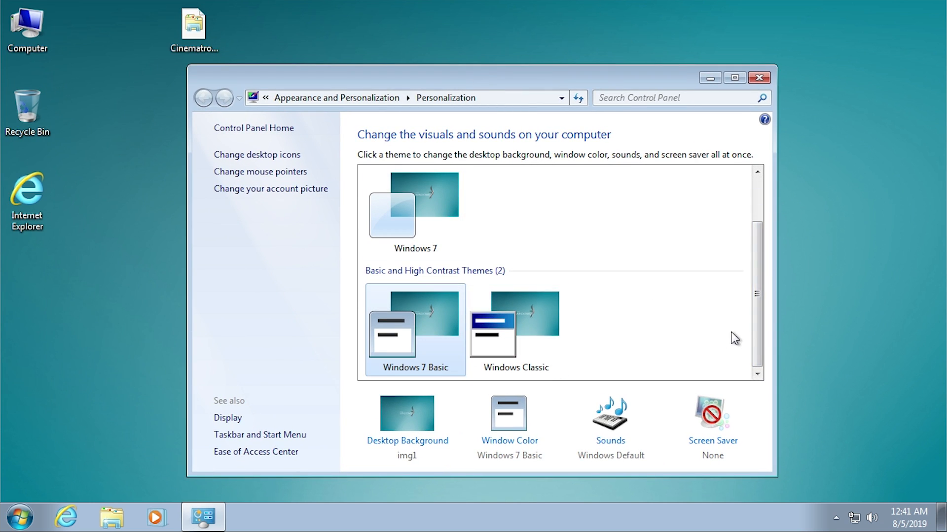
drag(758, 317, 756, 286)
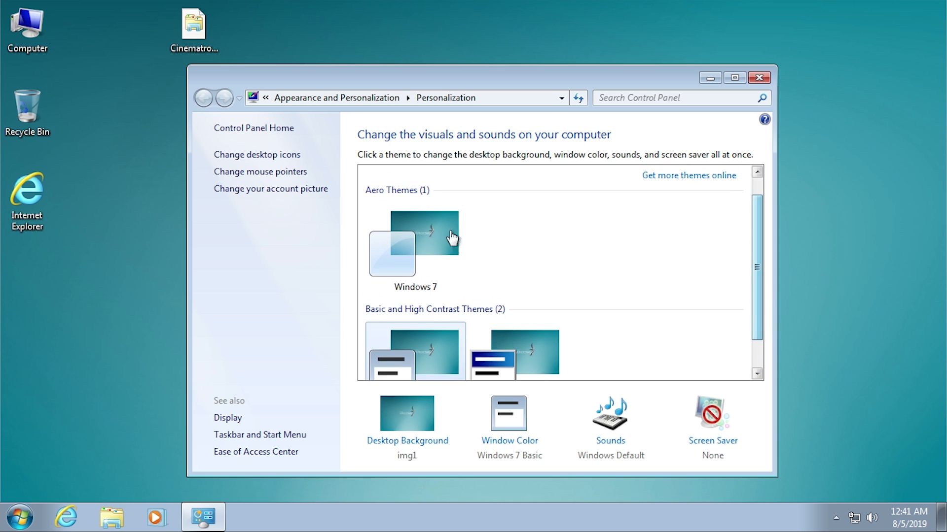
click(424, 254)
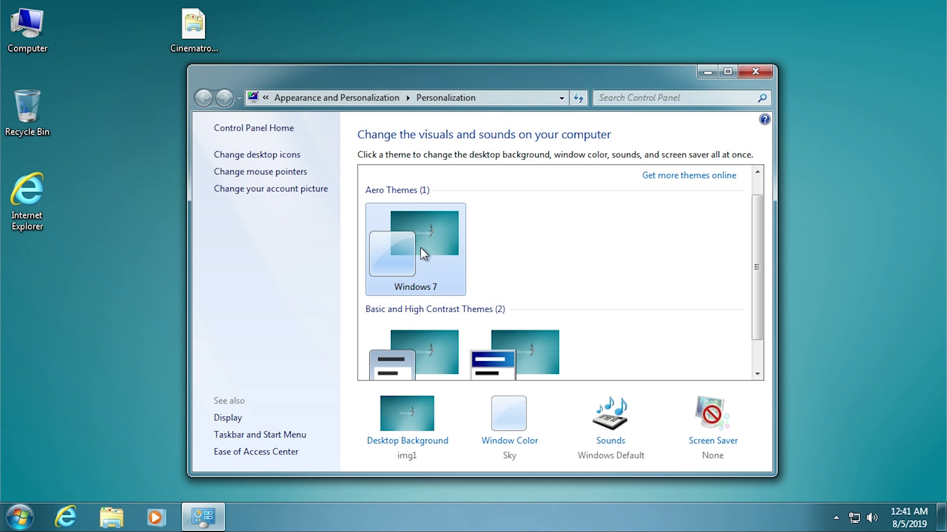
Step: Look through the Aero, Basic and High Contrast themes in the Personalization window and check the Aero look of the Start menu
drag(757, 276, 765, 215)
mouse_move(509, 77)
mouse_down()
mouse_move(510, 89)
mouse_move(506, 79)
mouse_up()
click(22, 517)
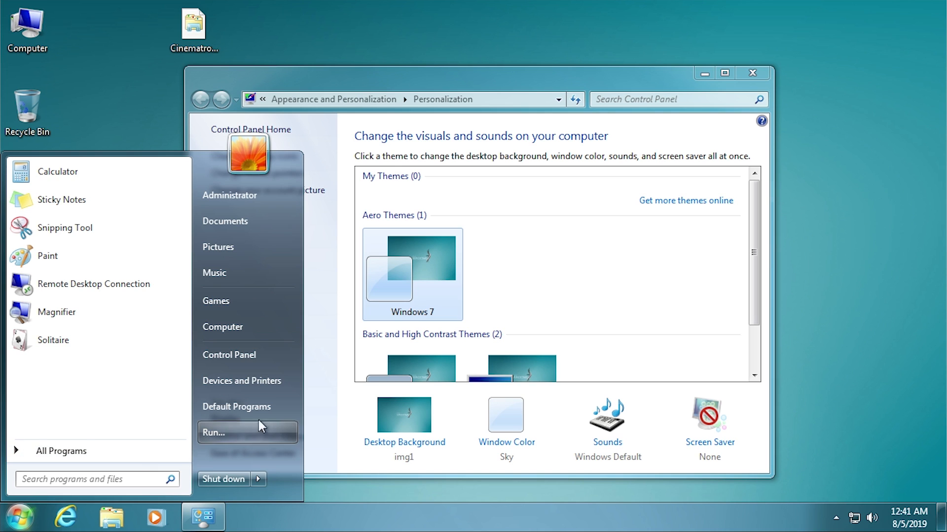
click(241, 230)
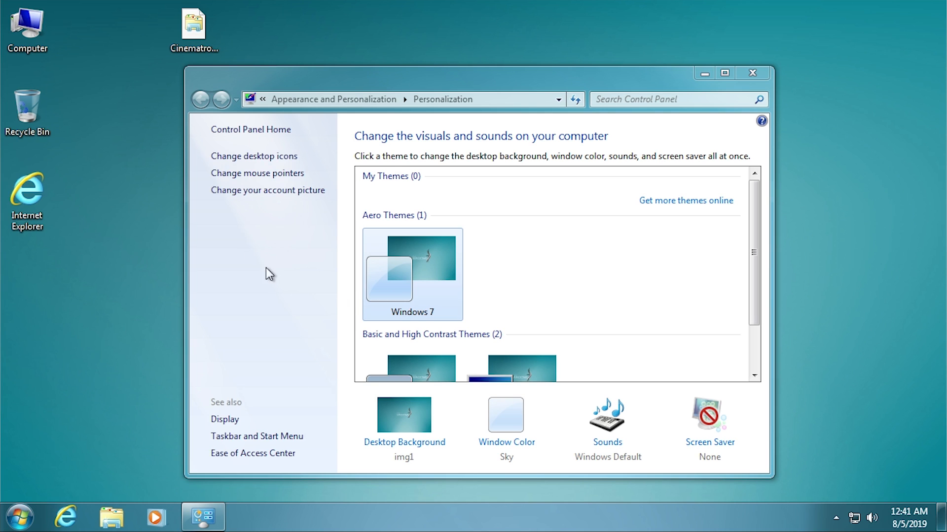
click(753, 45)
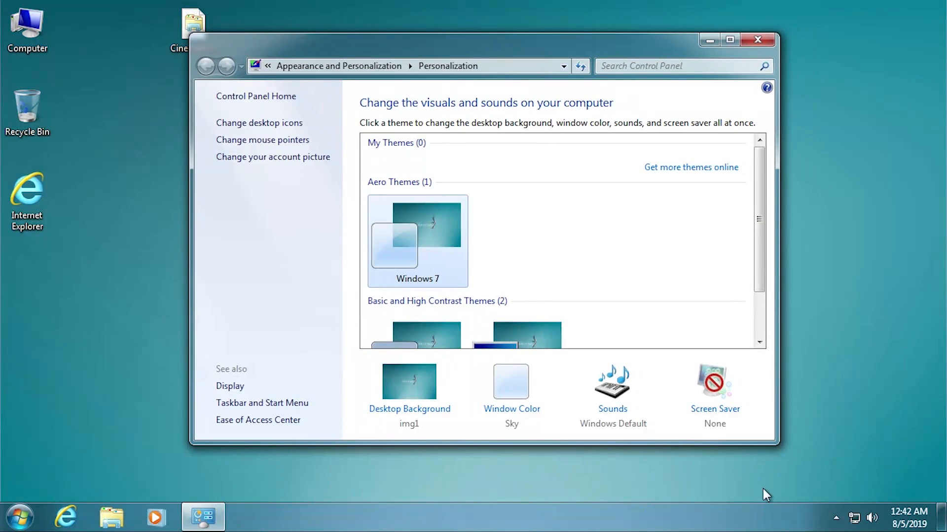
click(836, 517)
click(374, 263)
scroll(763, 242, down, 2)
scroll(746, 189, up, 2)
drag(600, 53, 580, 62)
scroll(735, 285, down, 3)
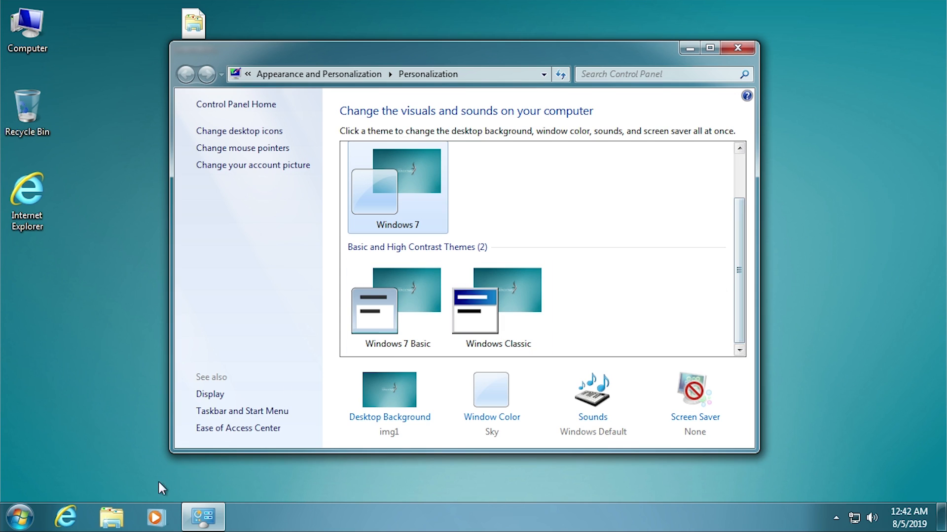
Step: Open Computer to check the free space on Local Disk (C:) and close the window
click(42, 37)
double_click(42, 37)
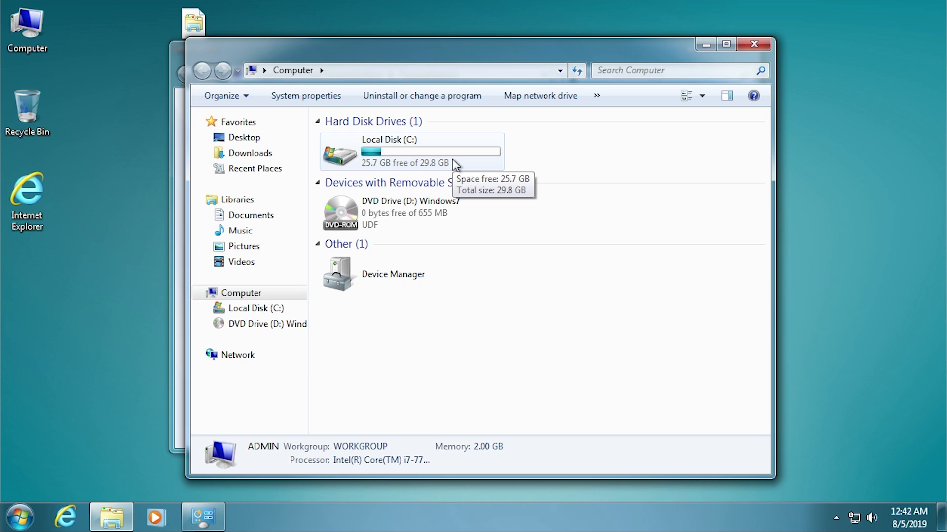
click(754, 44)
Step: Show the Start menu's full list of installed programs and folders
drag(594, 59, 590, 59)
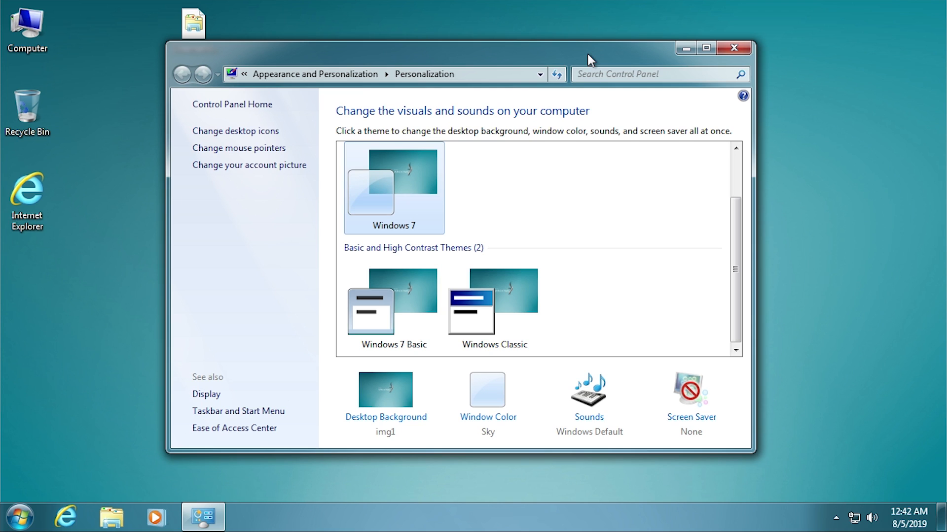
key(super)
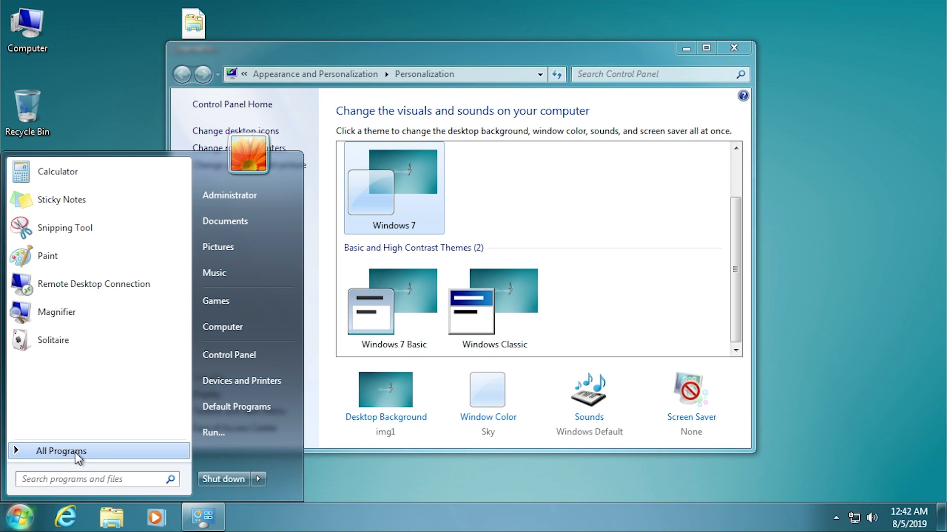
click(75, 452)
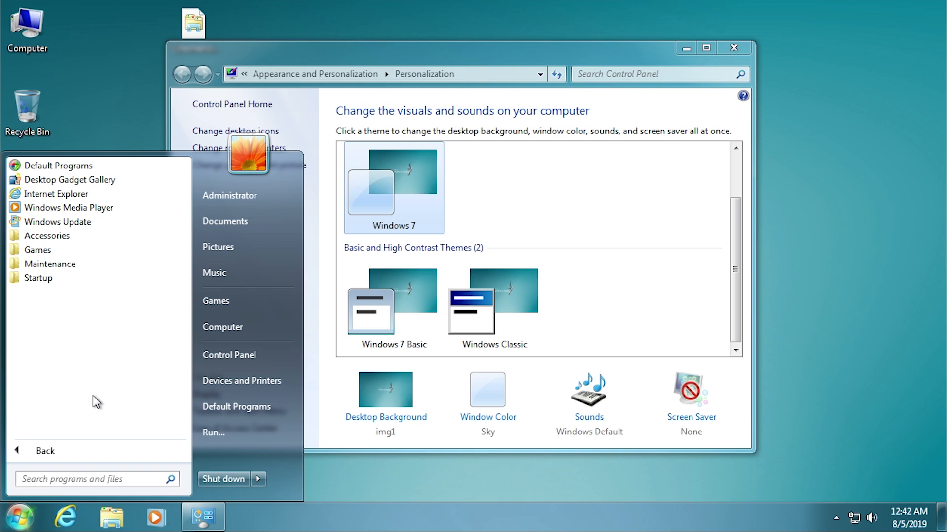
Step: Open Control Panel, switch its view to Large icons and look through all the items
click(239, 356)
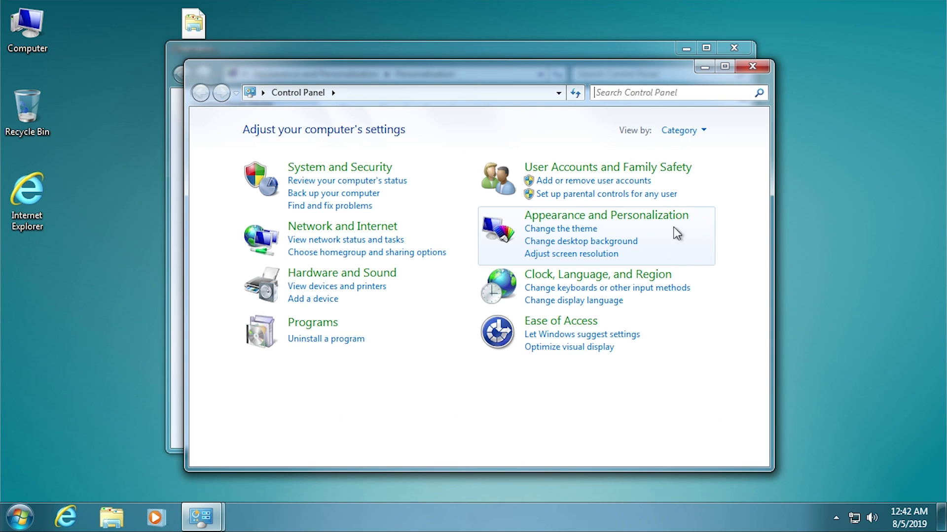
click(688, 131)
click(691, 172)
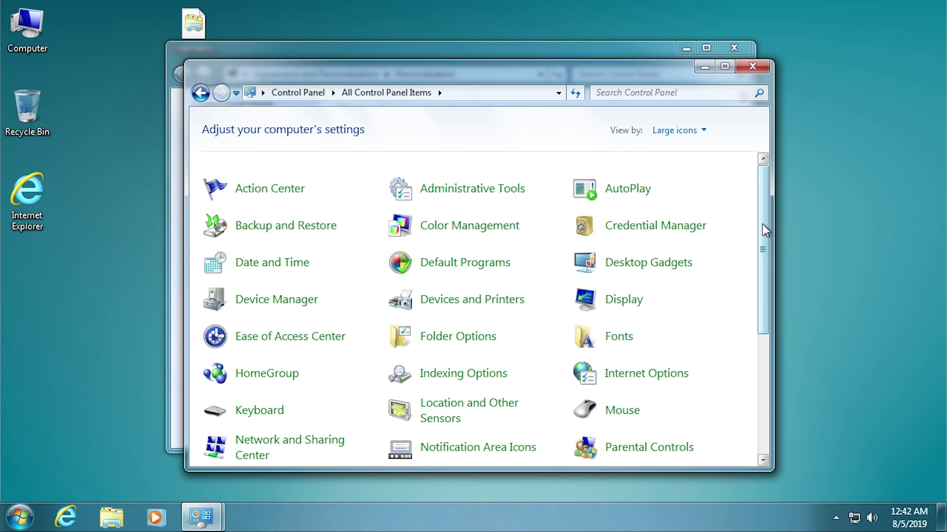
drag(764, 230, 738, 342)
Step: Search Control Panel for "printer" and open Devices and Printers to view the installed devices
click(658, 93)
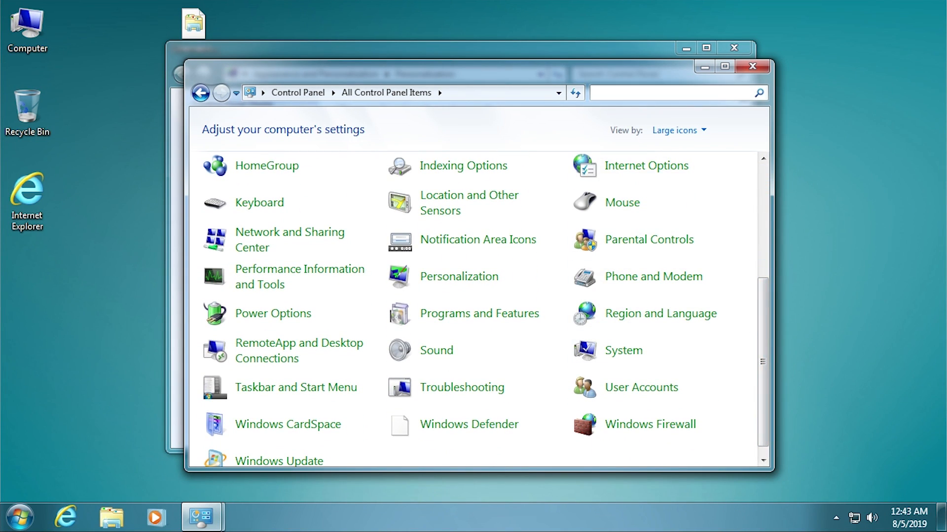
text(printer)
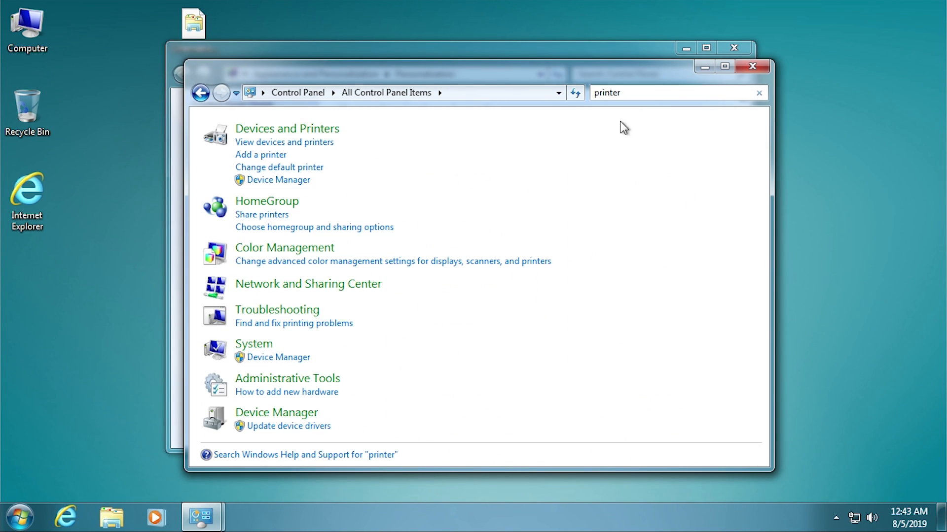
click(330, 131)
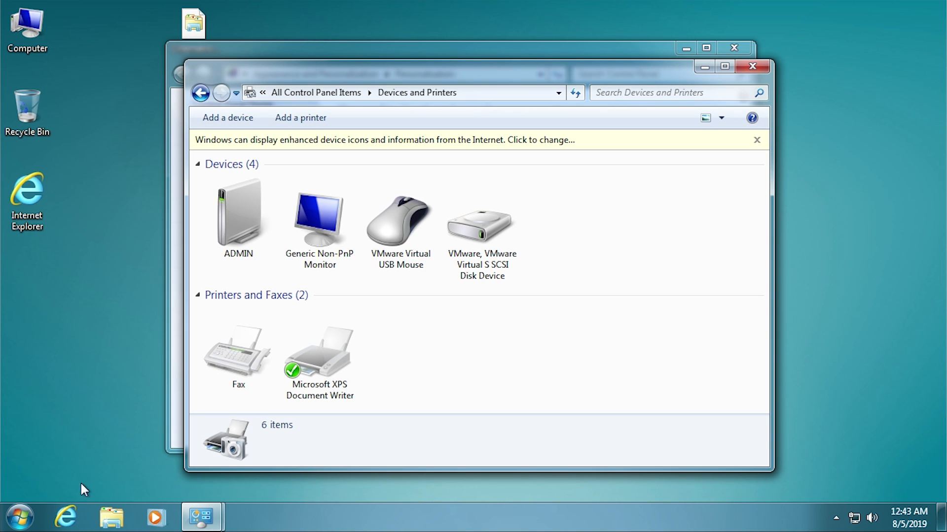
Step: Search programs and files from the Start menu for "fax", clear the search and dismiss the menu
click(20, 517)
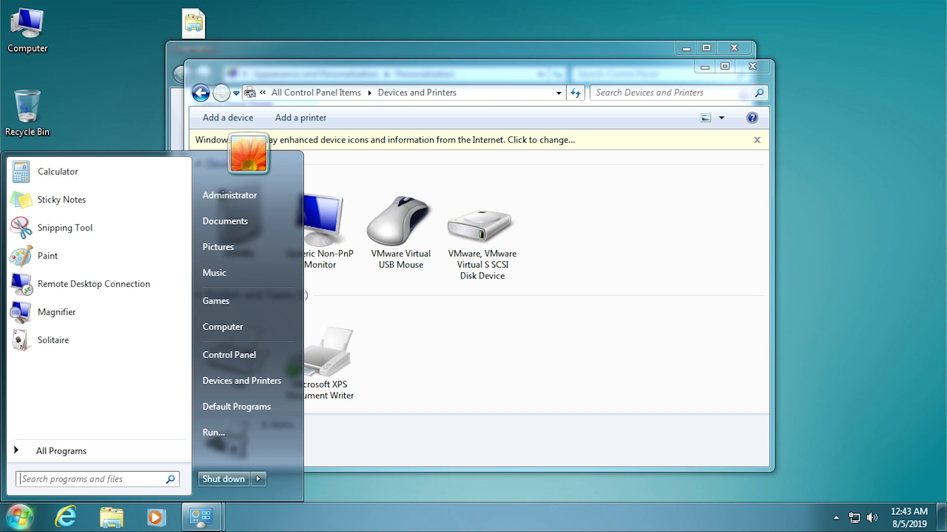
text(window)
key(BackSpace)
key(BackSpace)
key(BackSpace)
key(BackSpace)
key(BackSpace)
key(BackSpace)
text(facx)
key(BackSpace)
key(BackSpace)
text(x)
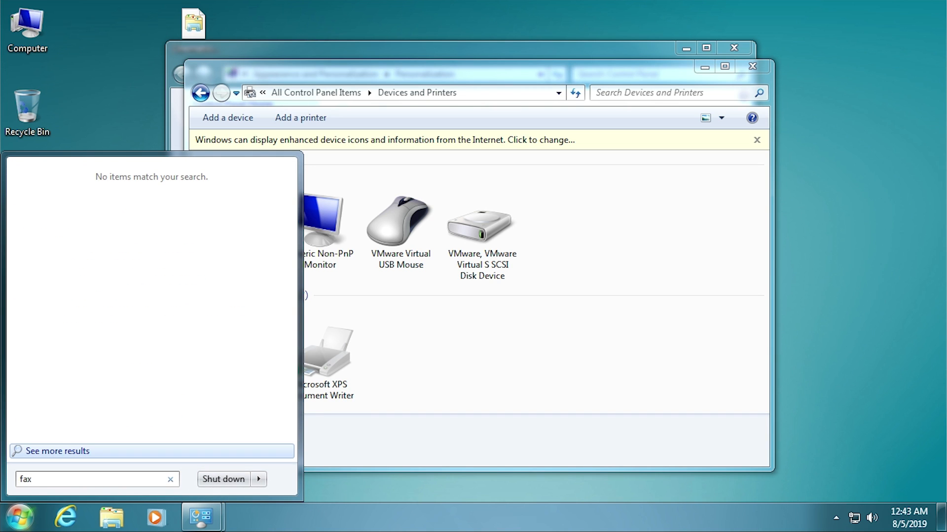
text( and d)
key(BackSpace)
key(BackSpace)
key(BackSpace)
key(BackSpace)
key(BackSpace)
key(BackSpace)
key(BackSpace)
key(BackSpace)
key(BackSpace)
click(759, 65)
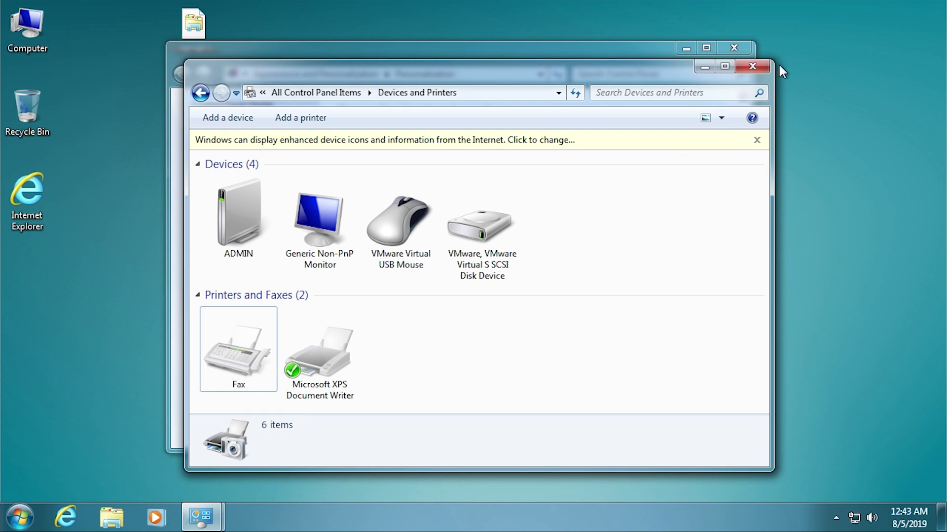
Step: Close the Devices and Printers and Personalization windows and deselect the Computer icon on the desktop
click(759, 65)
click(743, 49)
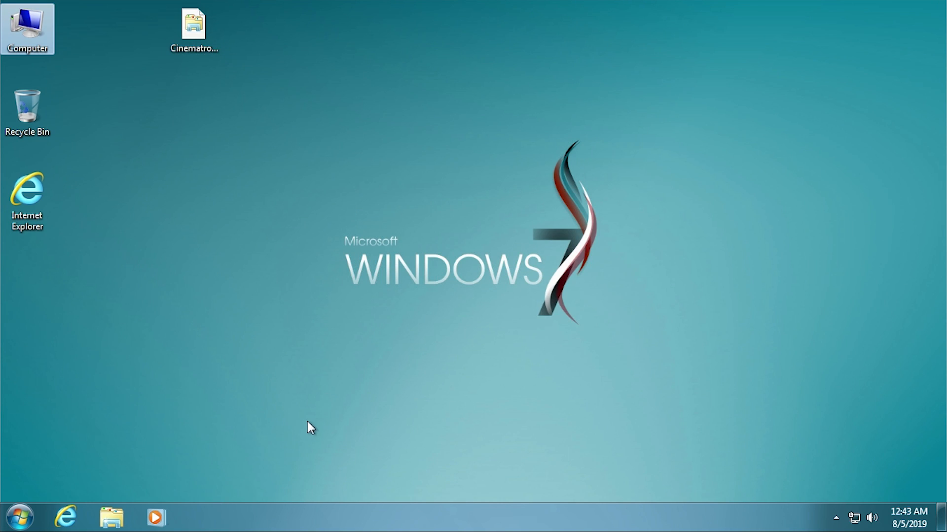
click(220, 333)
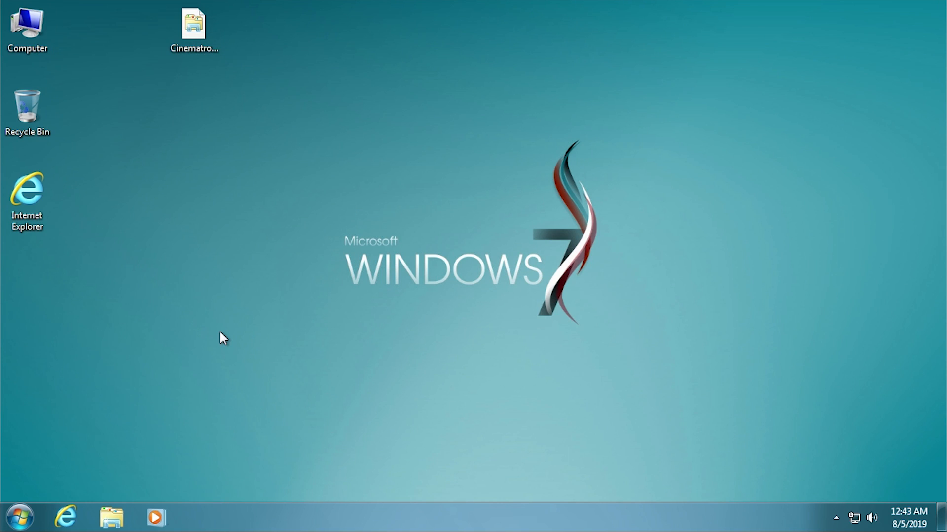